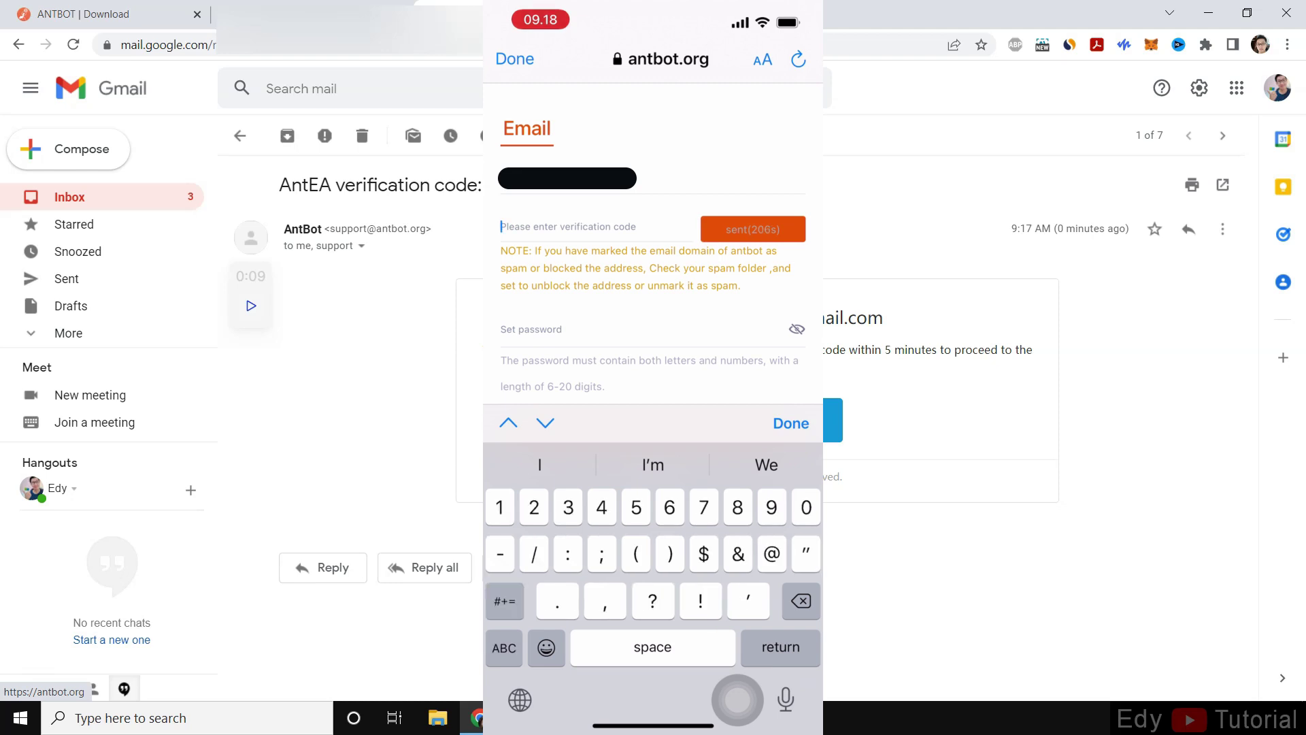
{"action": "type", "text": "892"}
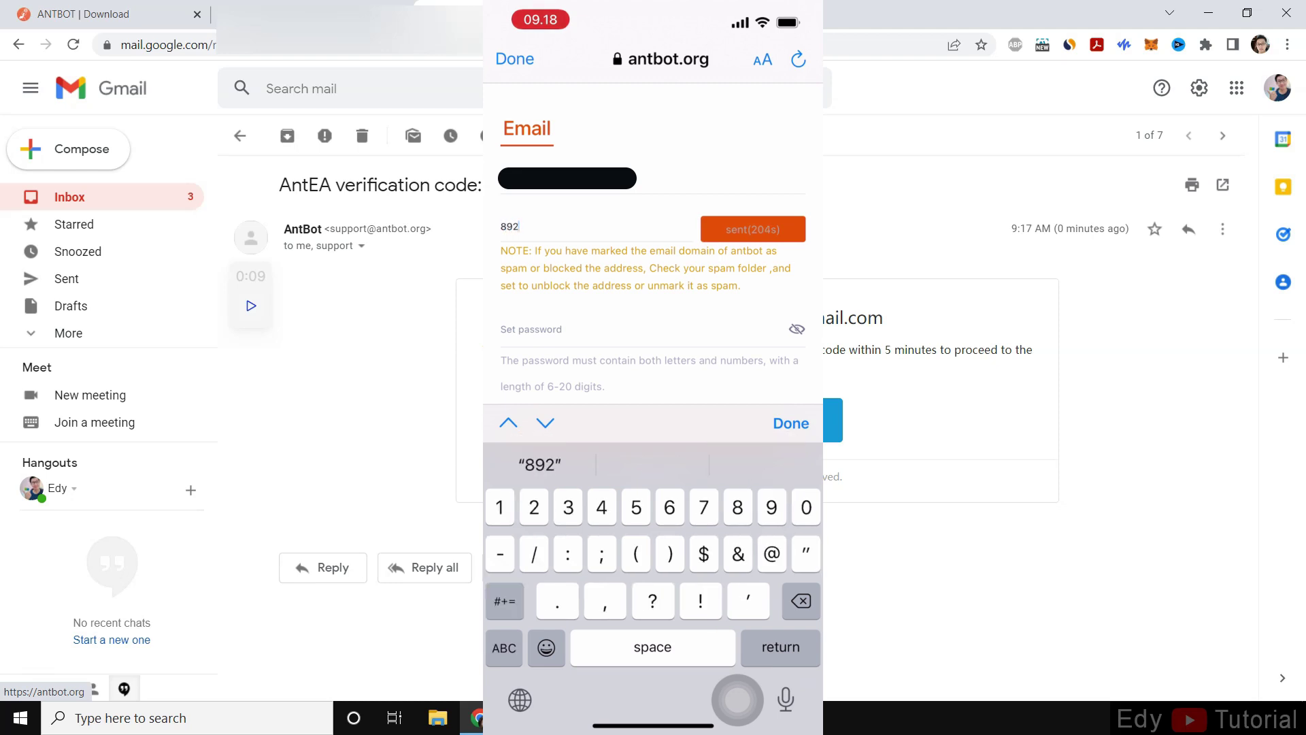
{"action": "type", "text": "723"}
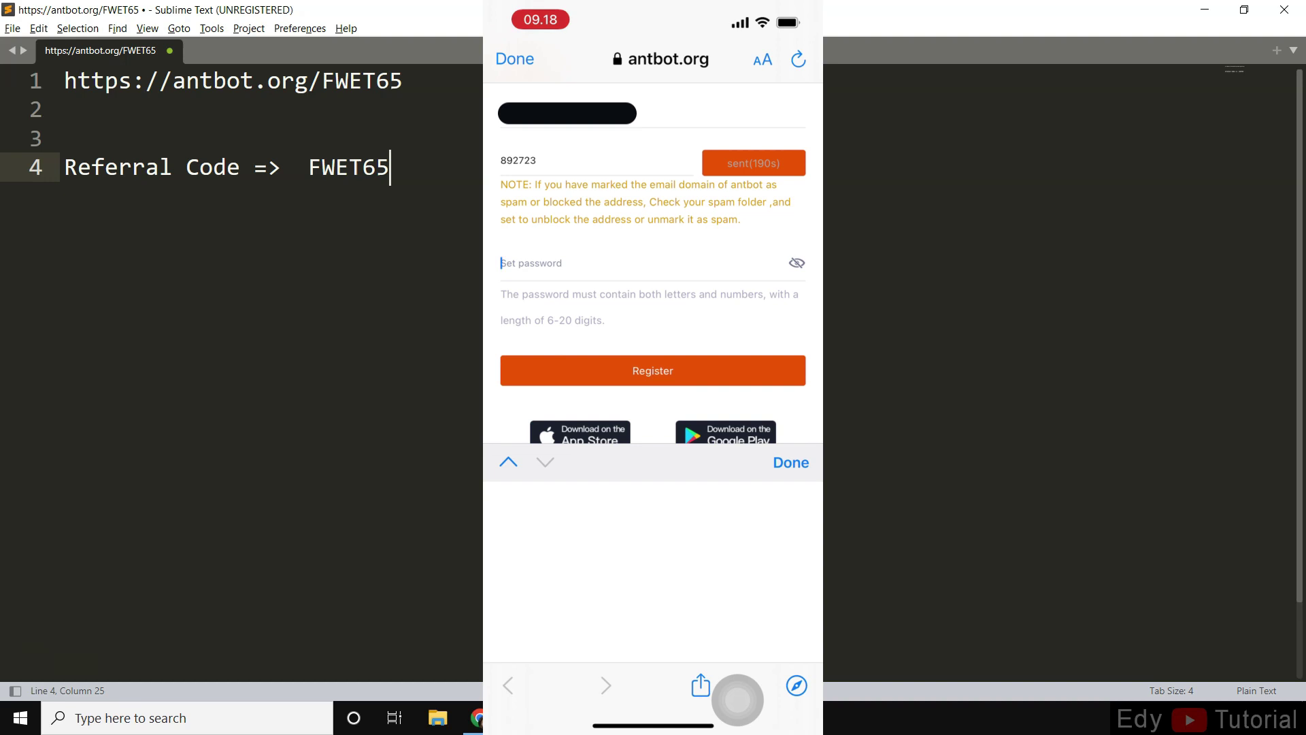
{"action": "type", "text": "•••••••••"}
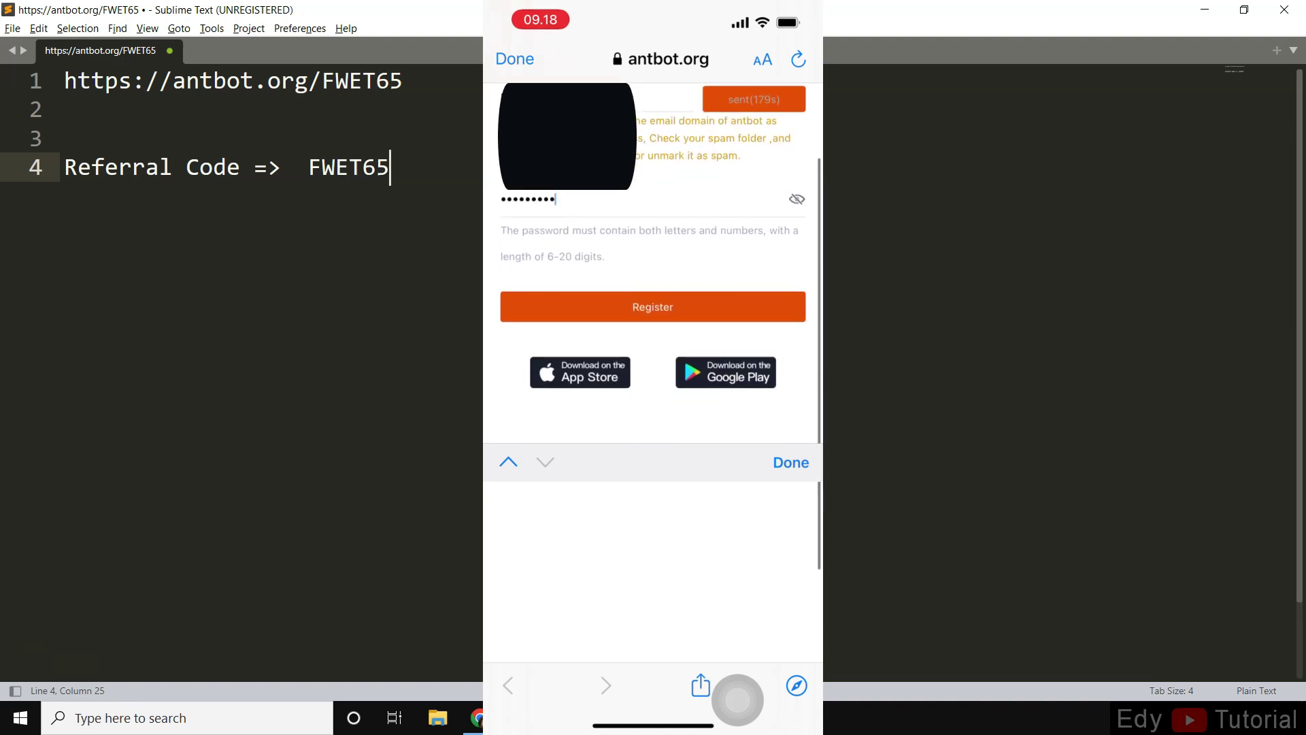
- Dismiss the keyboard after entering the password and submit the AntBot registration
{"action": "left_click", "coordinate": [791, 462]}
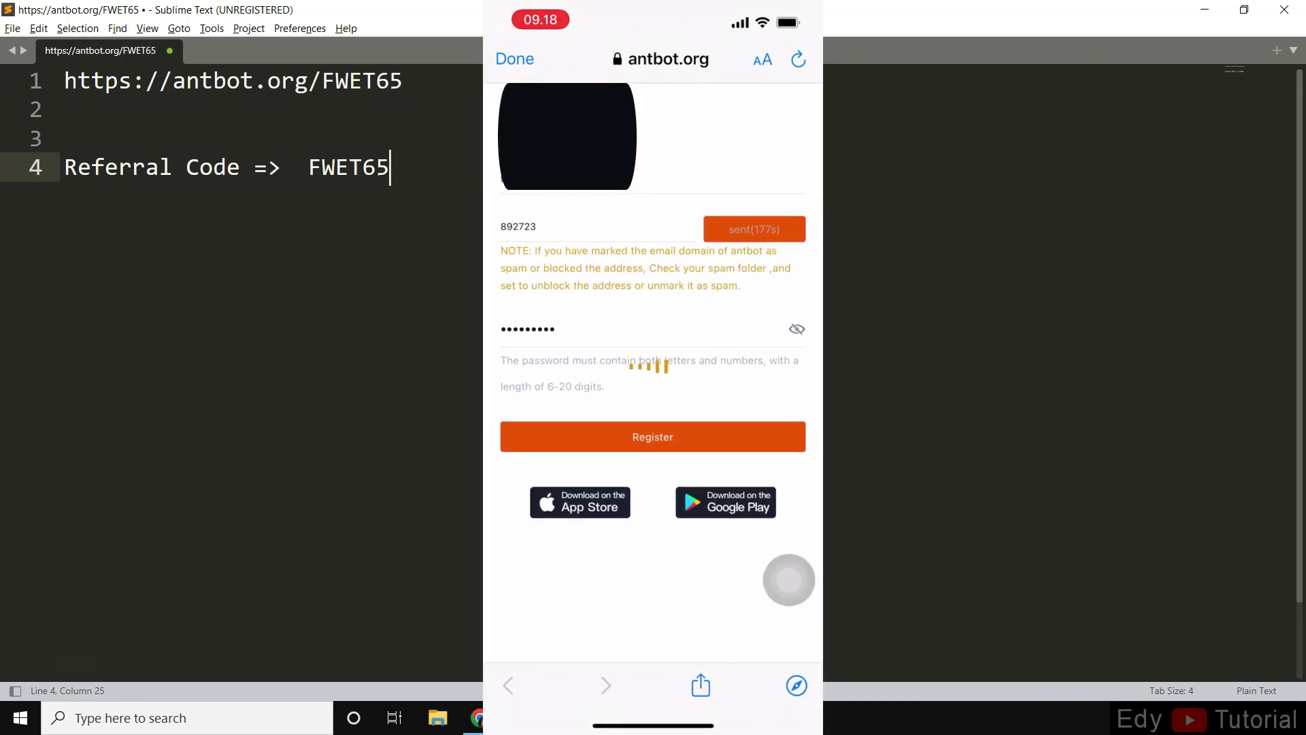
{"action": "left_click", "coordinate": [653, 437]}
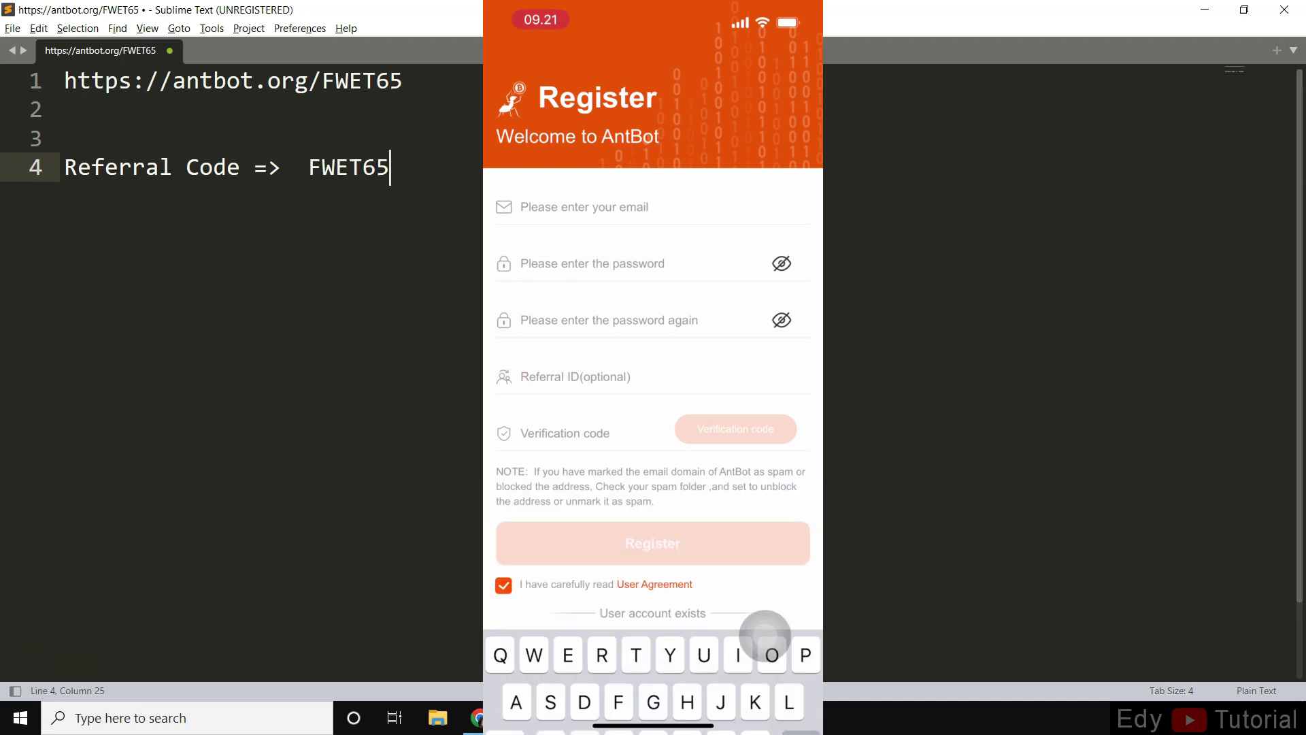
- Choose 'User account exists' to switch to the AntBot login screen
{"action": "left_click", "coordinate": [653, 644]}
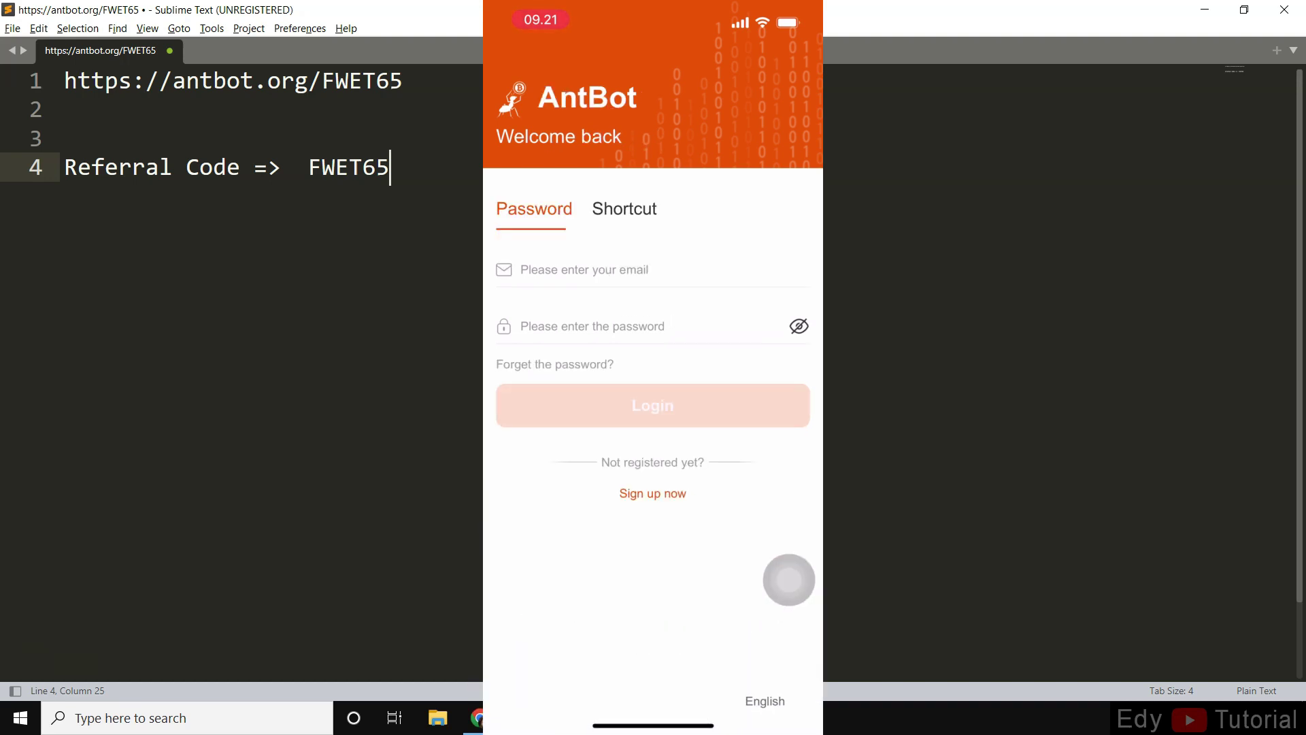